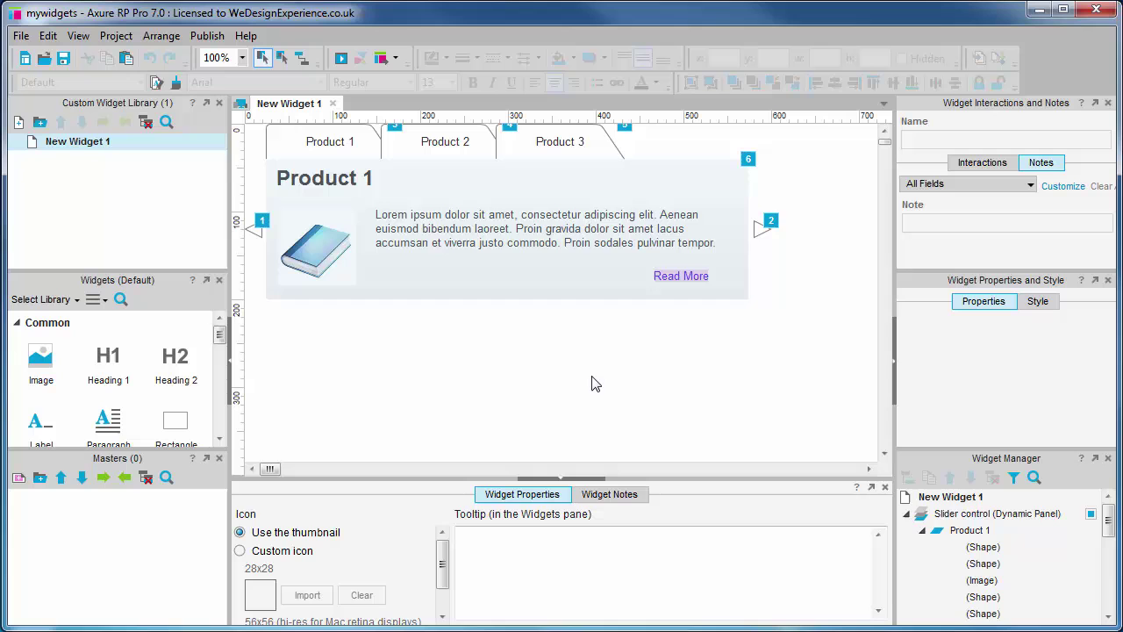
Step: Import from the RP file section5-final in Documents > packt > section 5 > deliverables
click(21, 35)
click(139, 186)
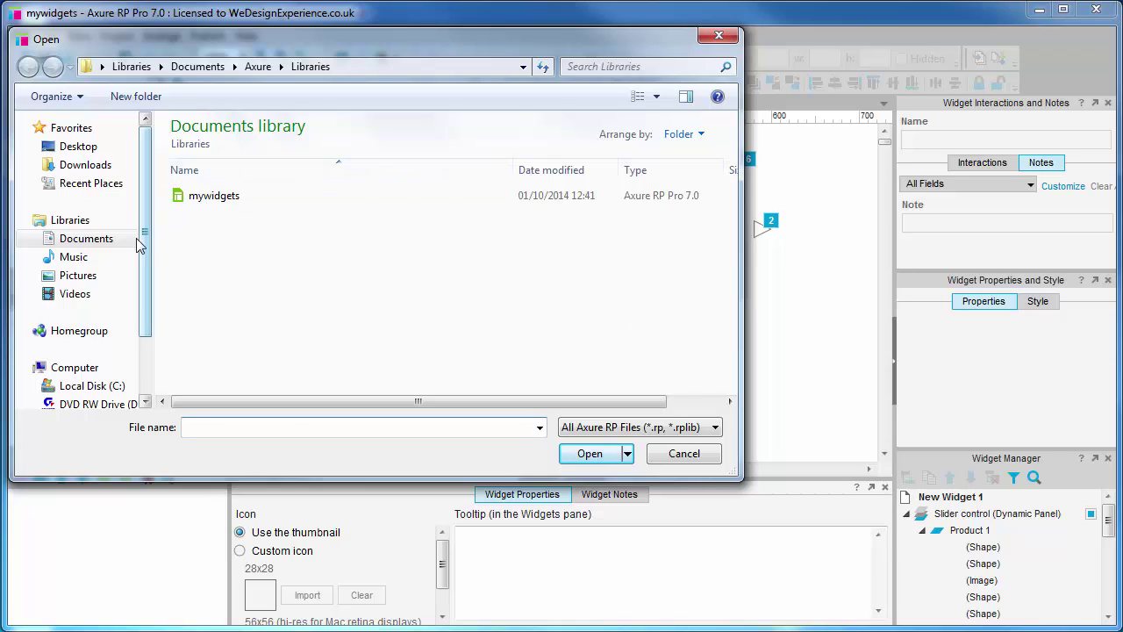
click(96, 239)
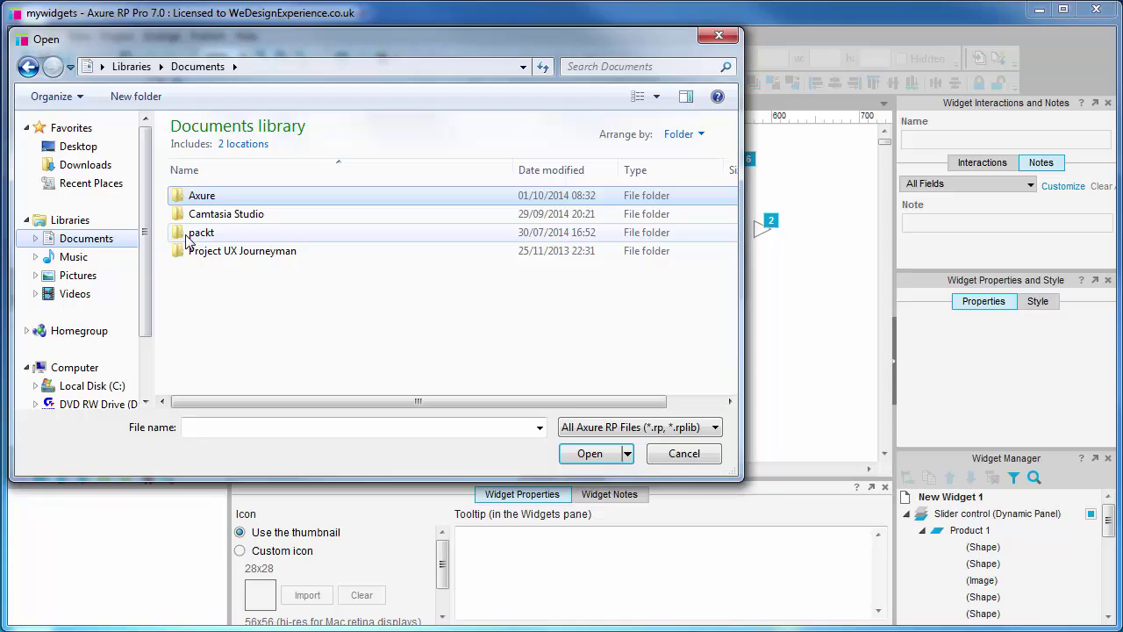
double_click(186, 237)
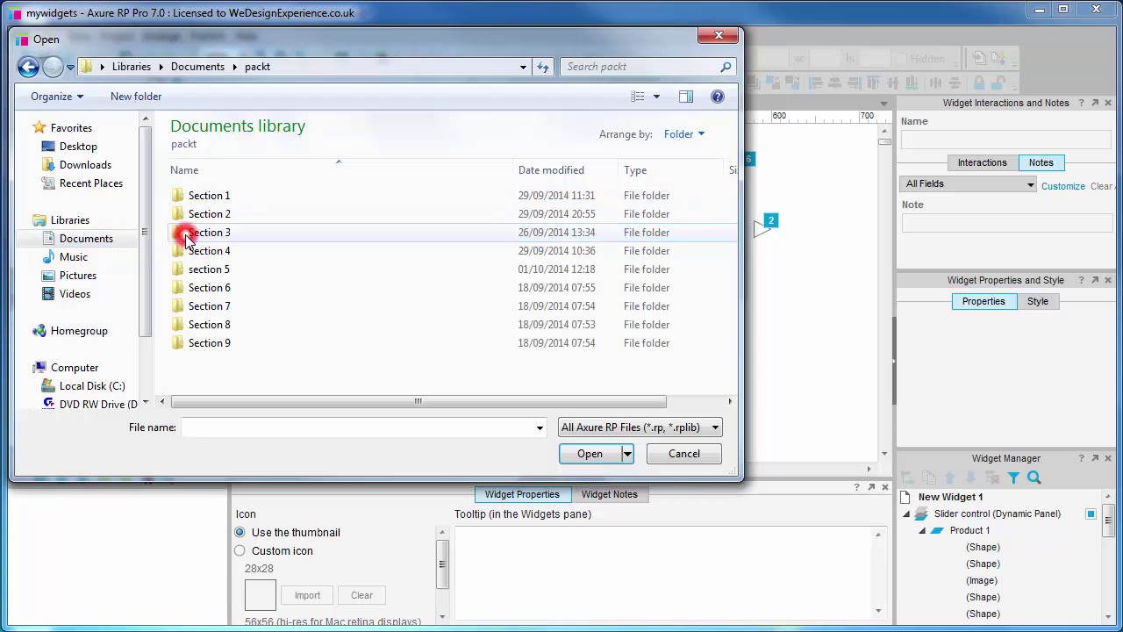
double_click(240, 267)
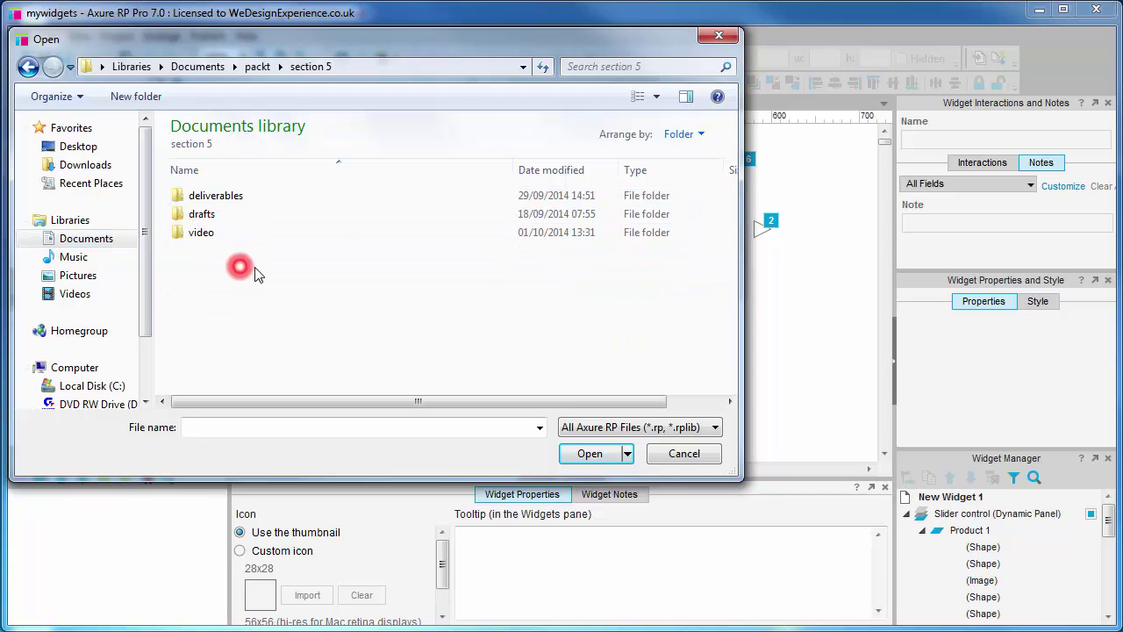
double_click(232, 196)
click(226, 197)
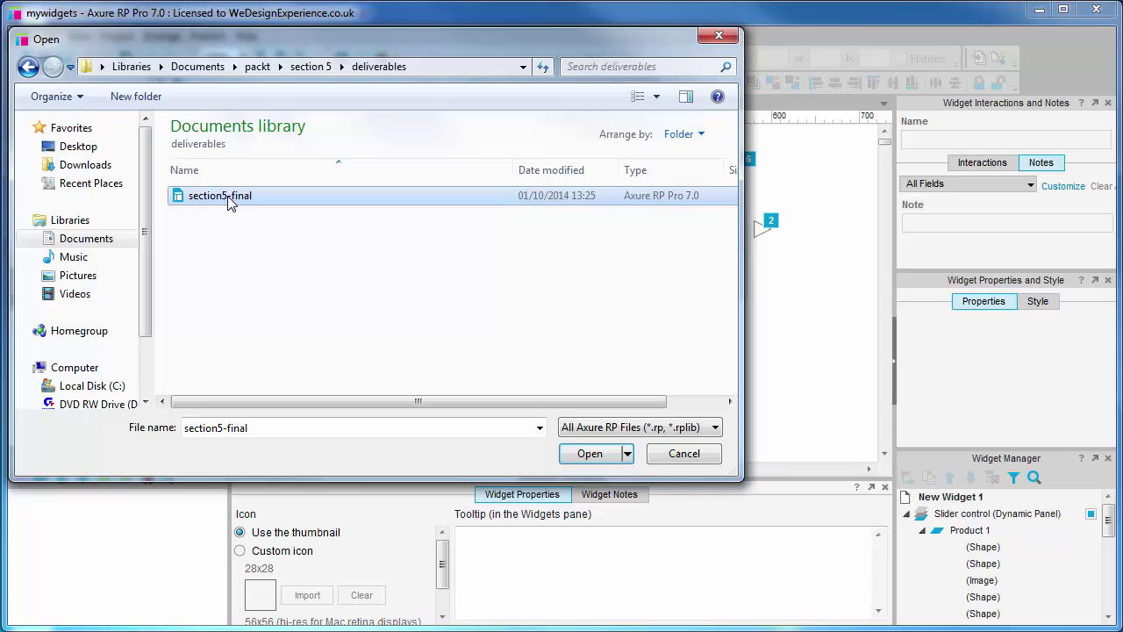
double_click(230, 200)
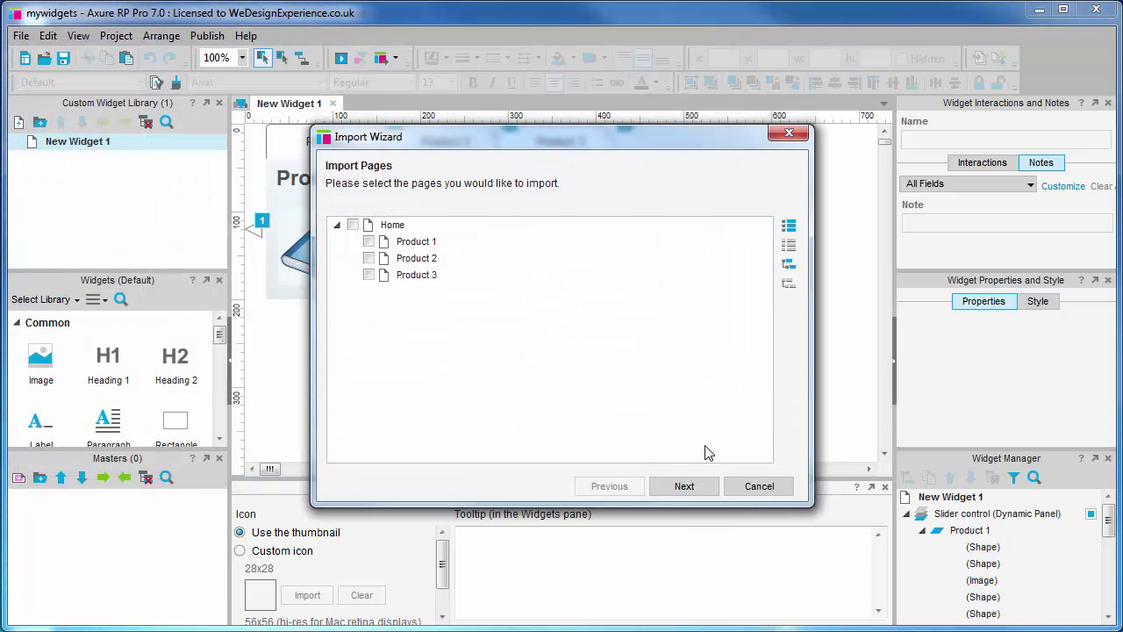
Step: Include the Home page and advance past Import Masters to the review of import actions
click(354, 226)
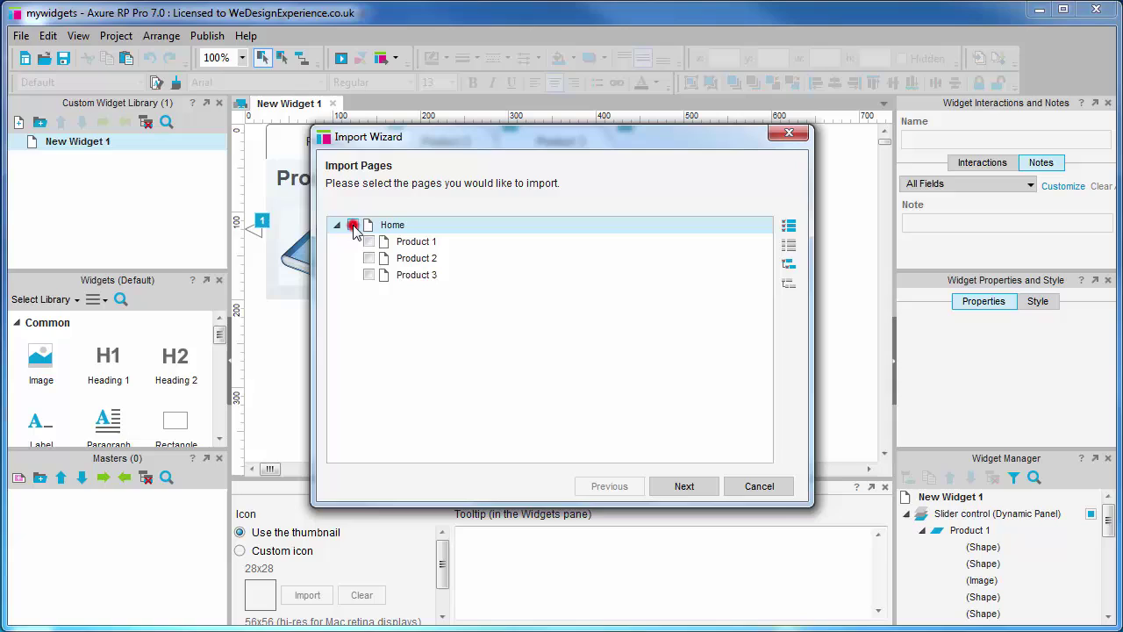
click(689, 486)
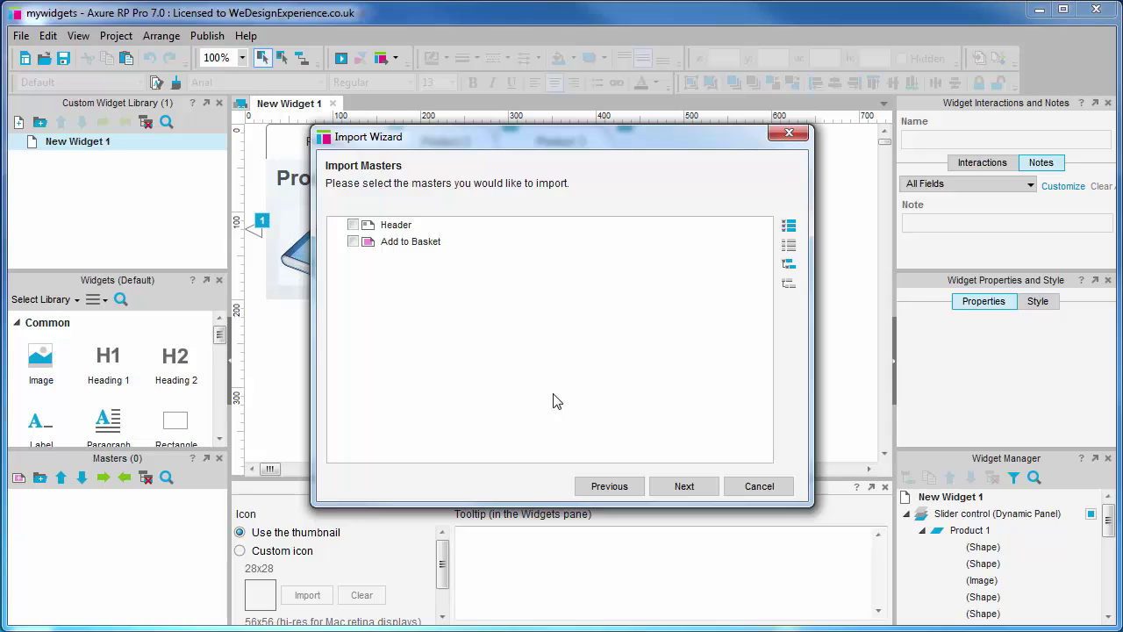
click(674, 487)
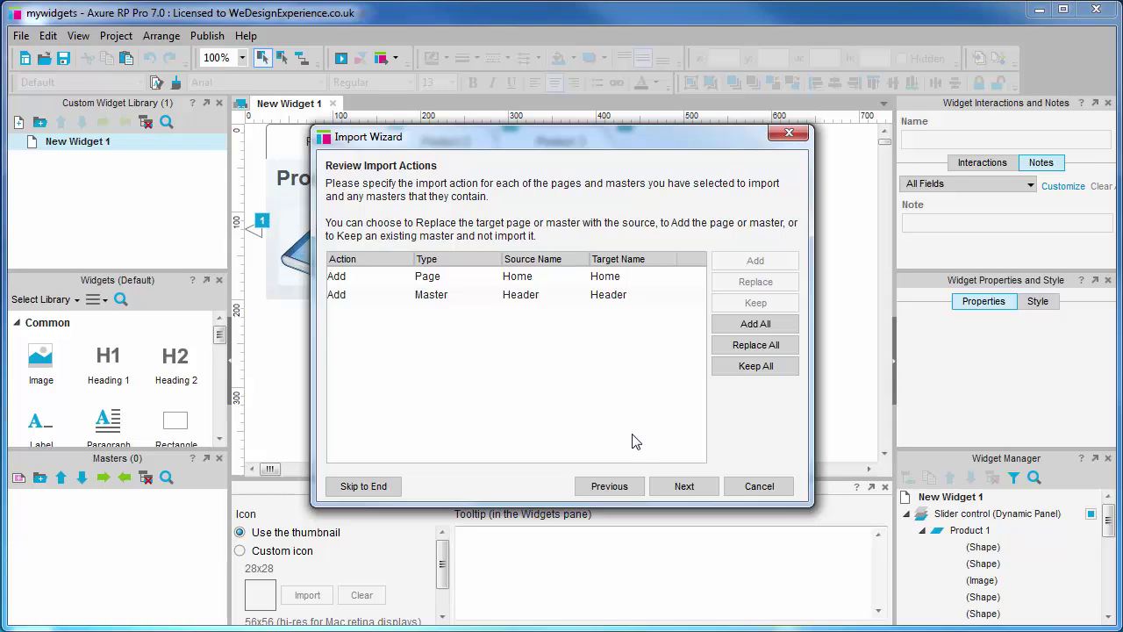
Step: Skip adaptive views, generator configurations, page and widget notes fields, and page styles
click(682, 486)
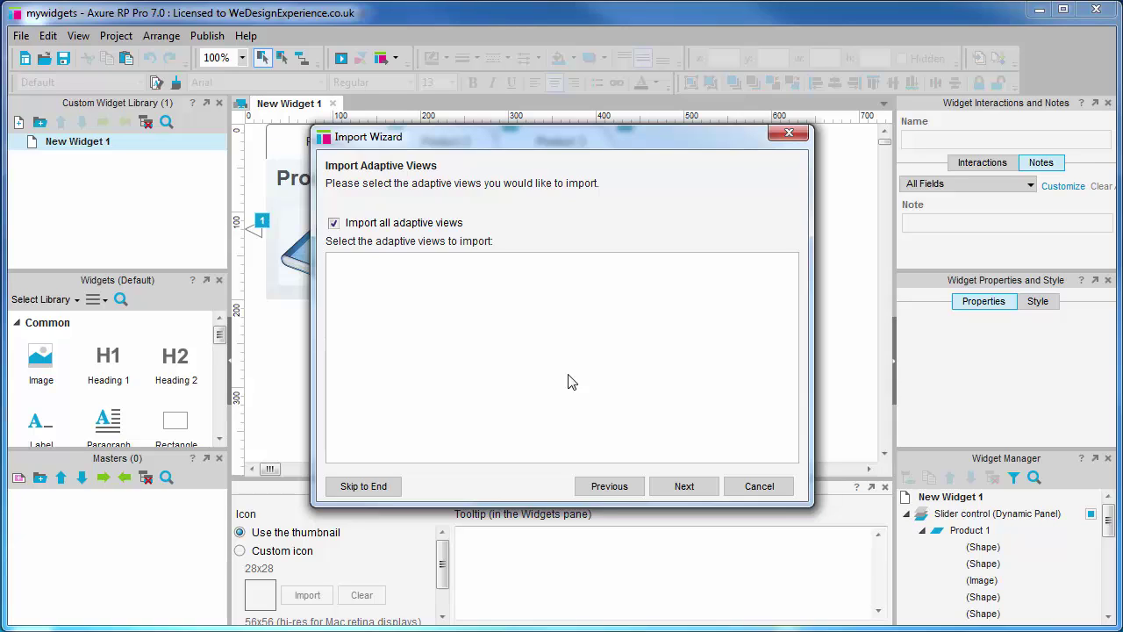
click(689, 484)
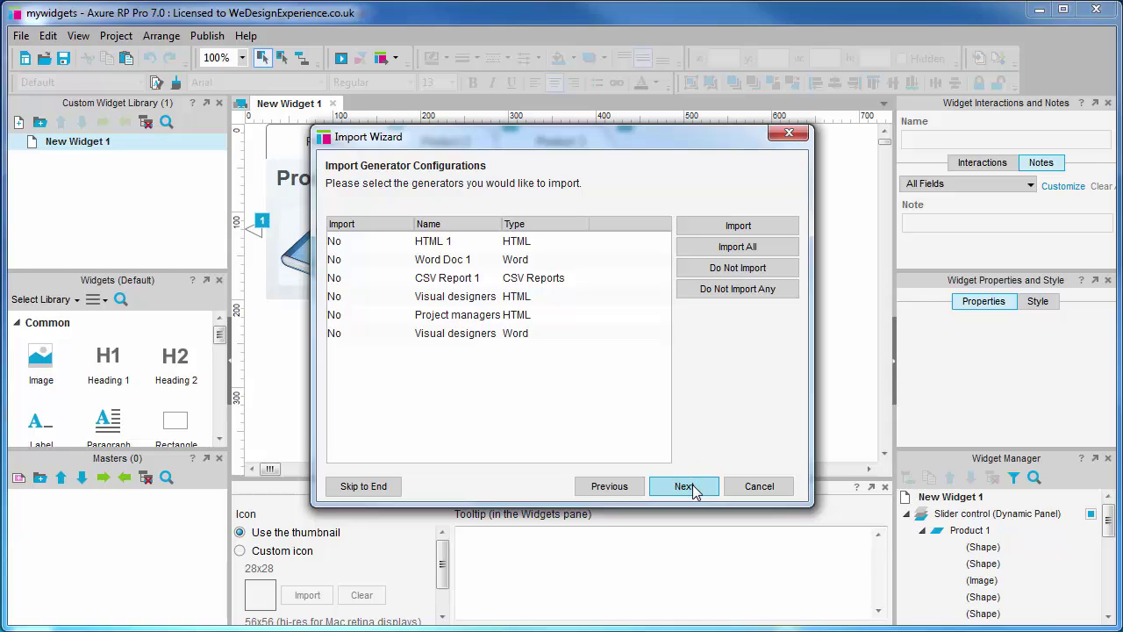
click(690, 486)
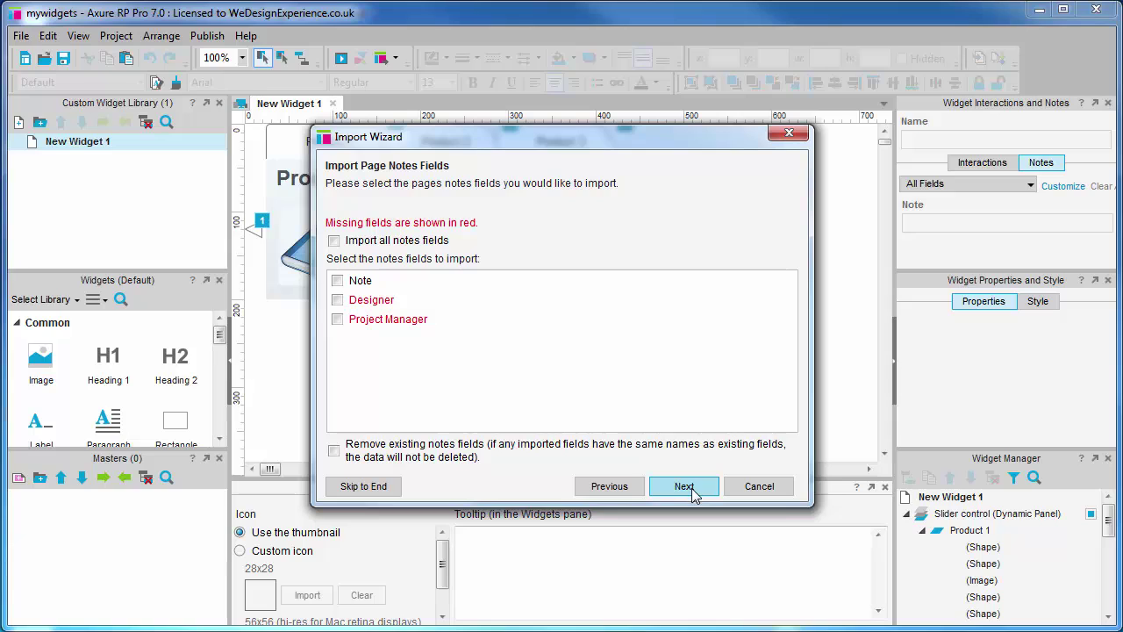
click(692, 488)
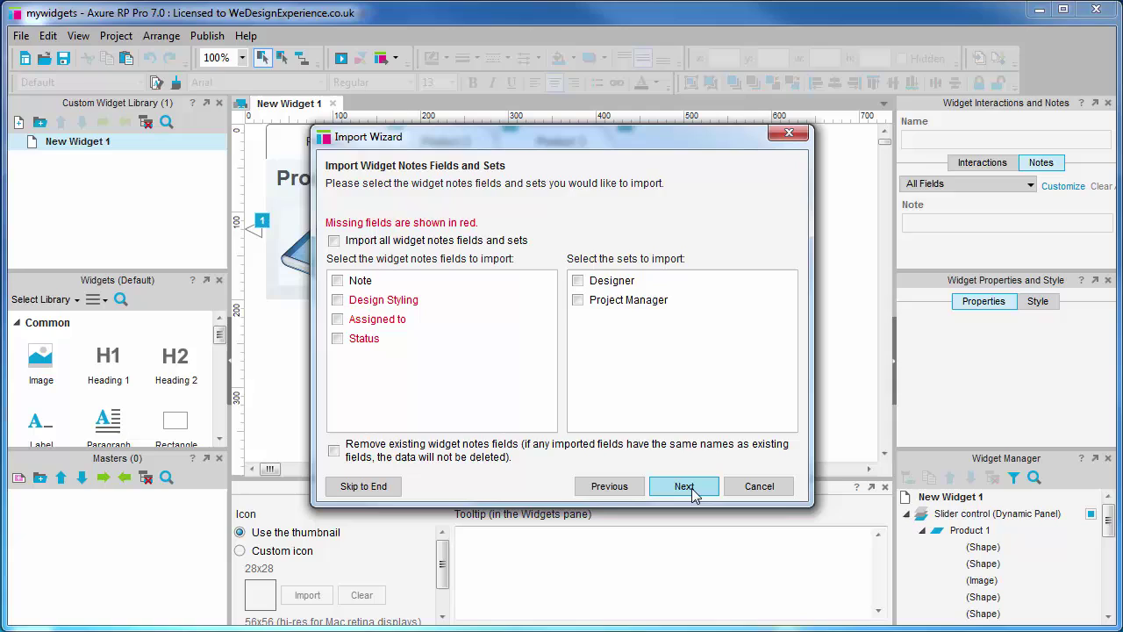
click(692, 492)
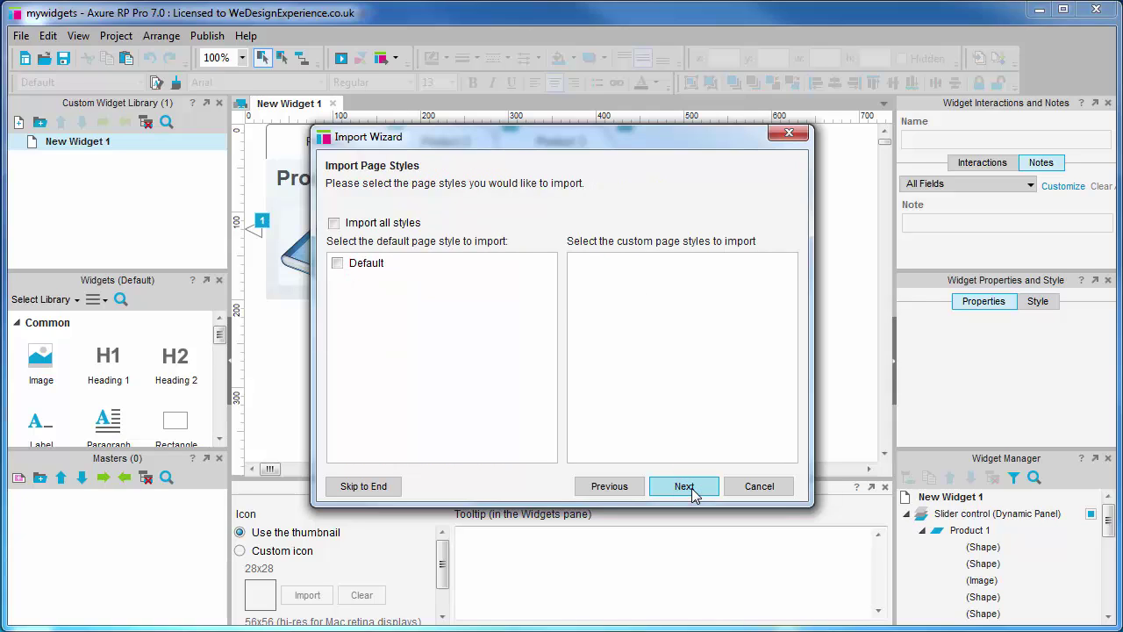
click(693, 489)
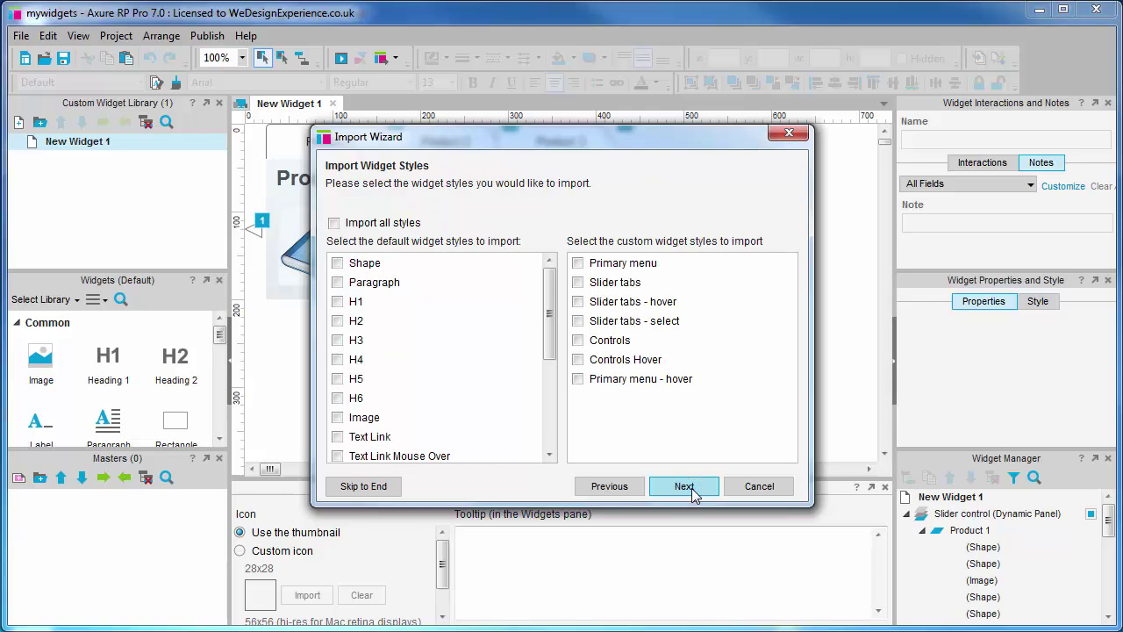
Step: Select the Slider tabs, Slider tabs - hover, Slider tabs - select, Controls and Controls Hover styles
click(577, 283)
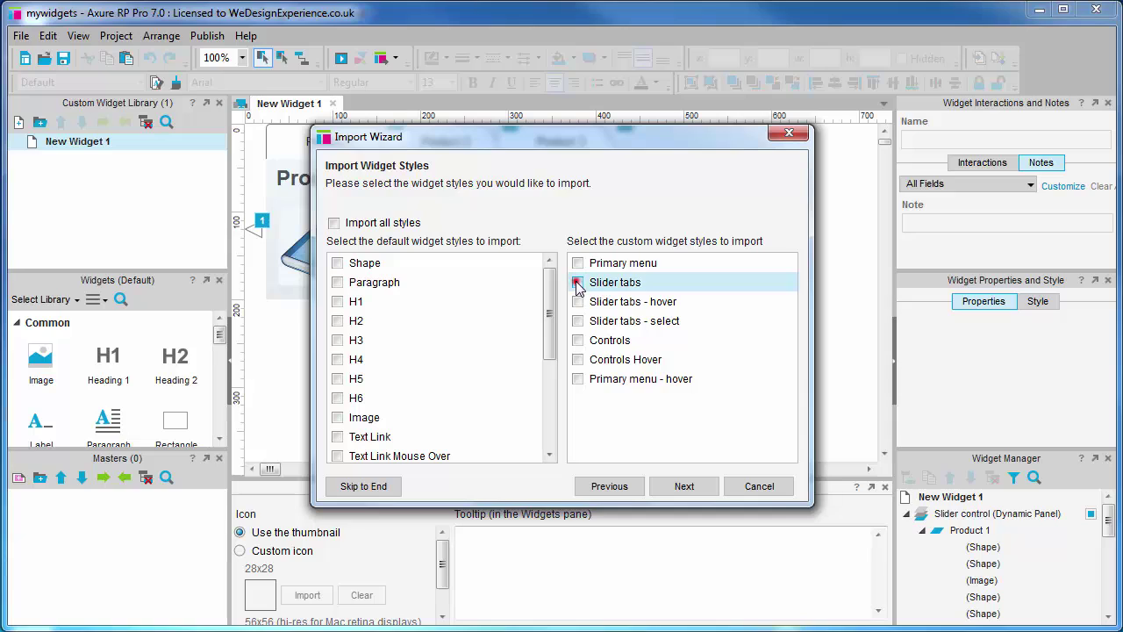
click(577, 302)
click(577, 322)
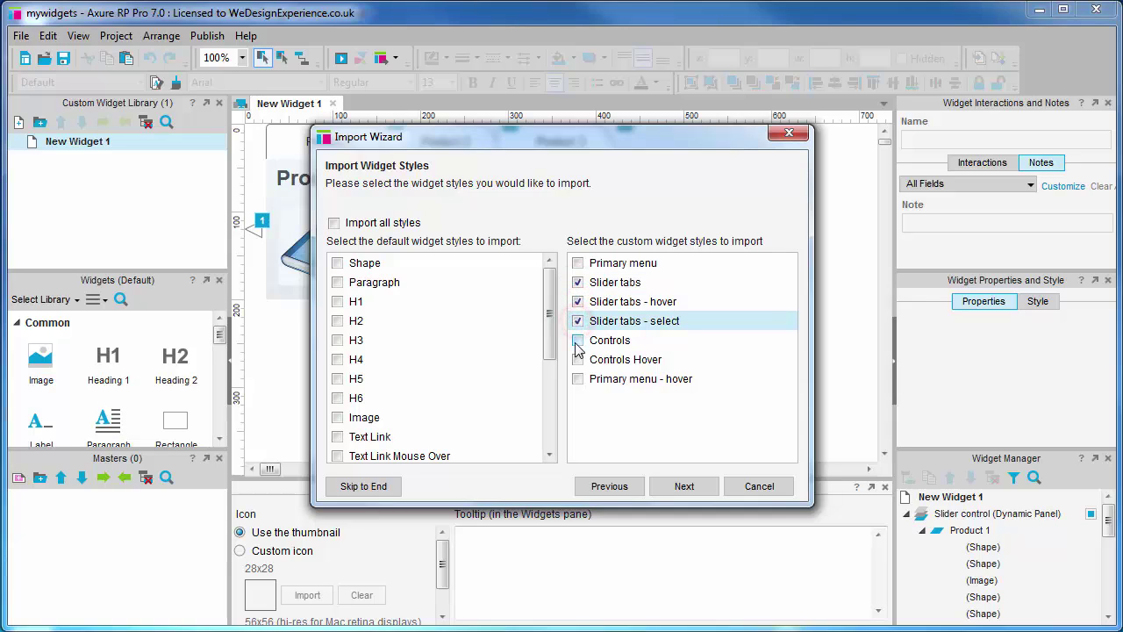
click(578, 341)
click(578, 360)
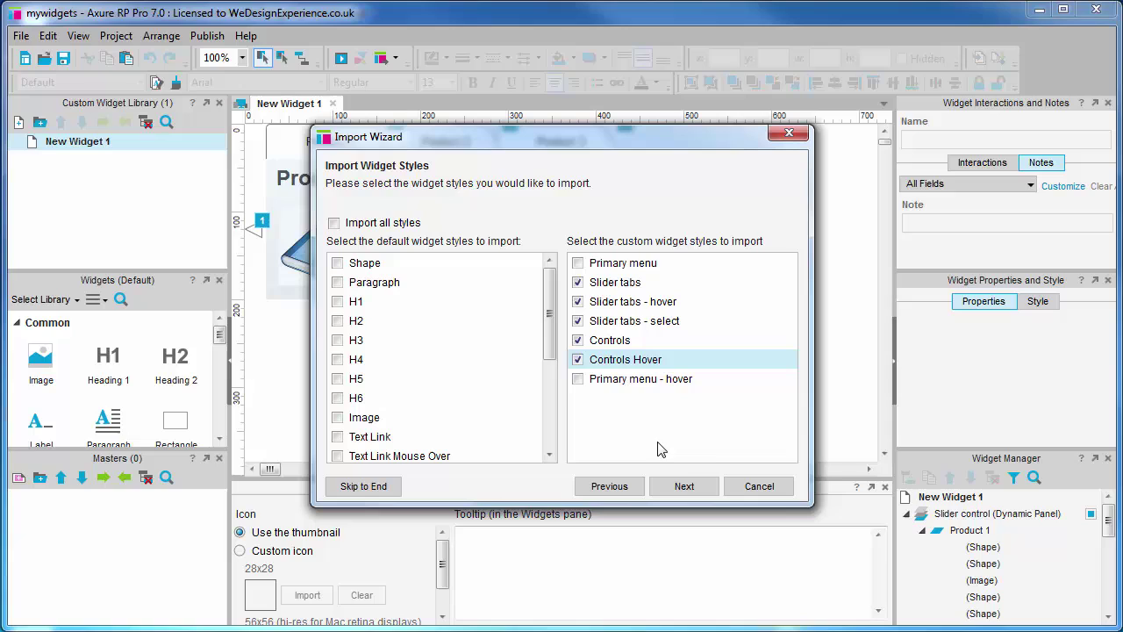
Step: Skip variables and global guides, then finish the import
click(684, 487)
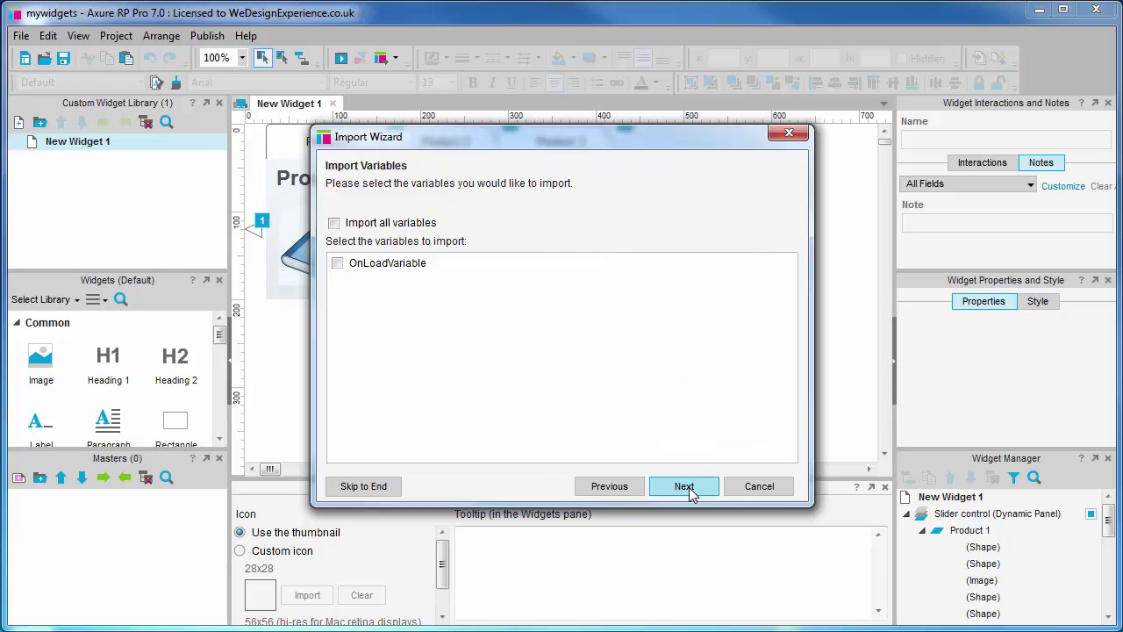
click(685, 487)
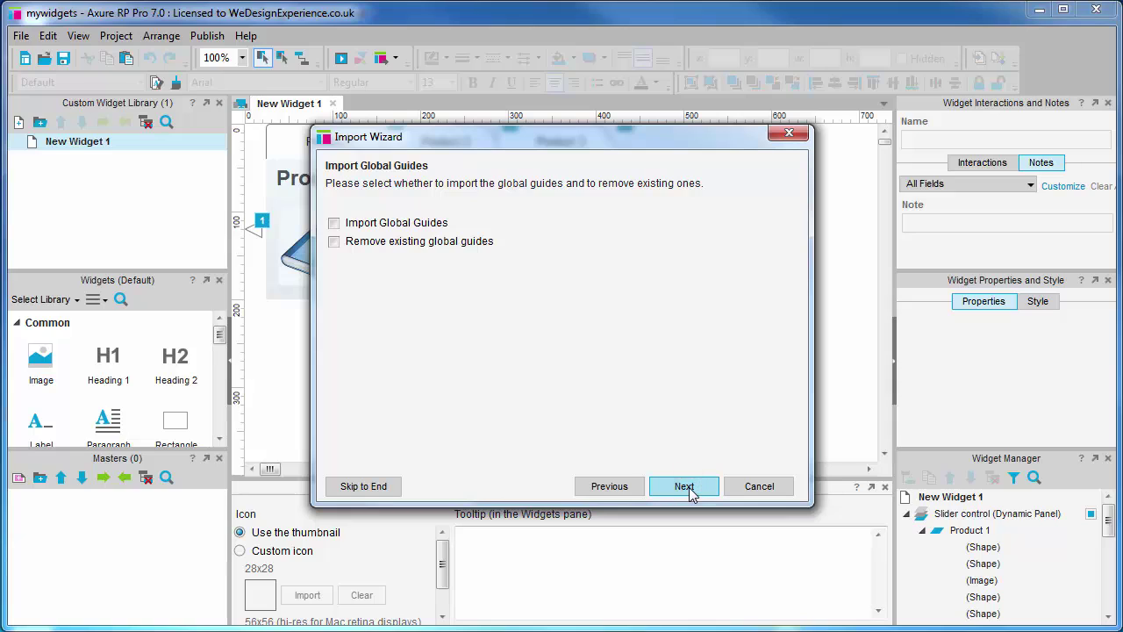
click(685, 487)
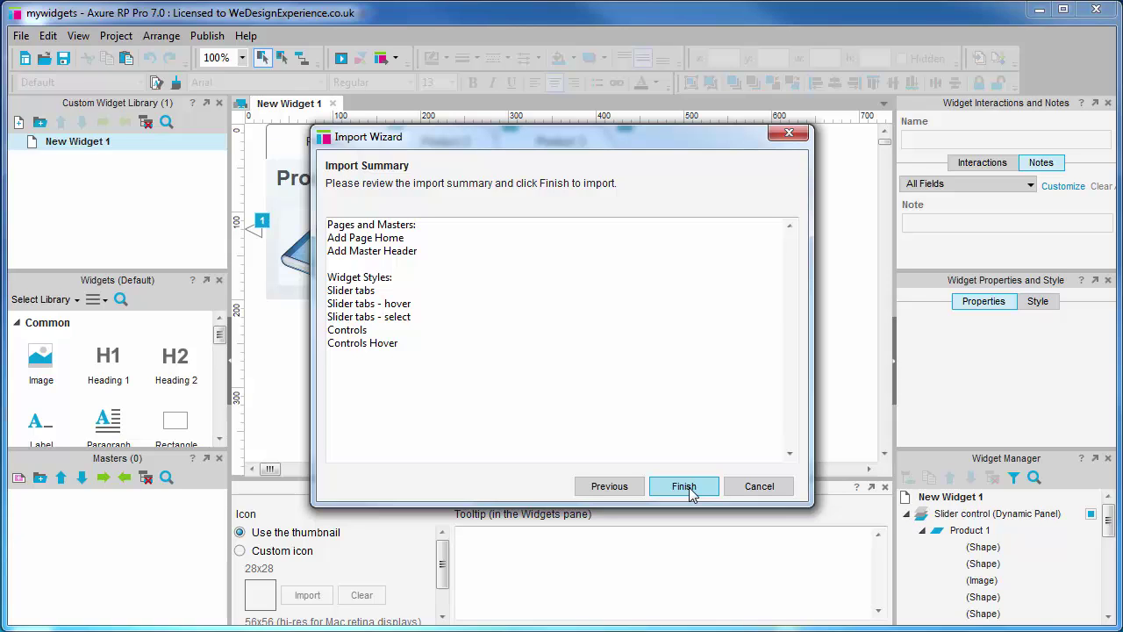
click(685, 487)
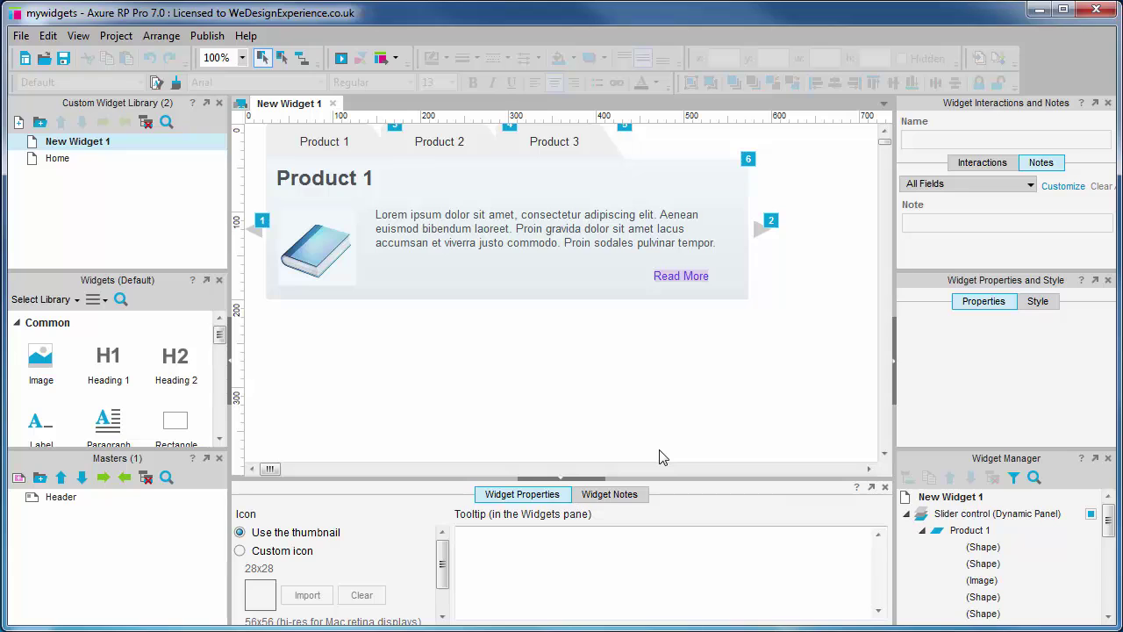
Step: Delete the imported Home page from the Custom Widget Library
click(97, 159)
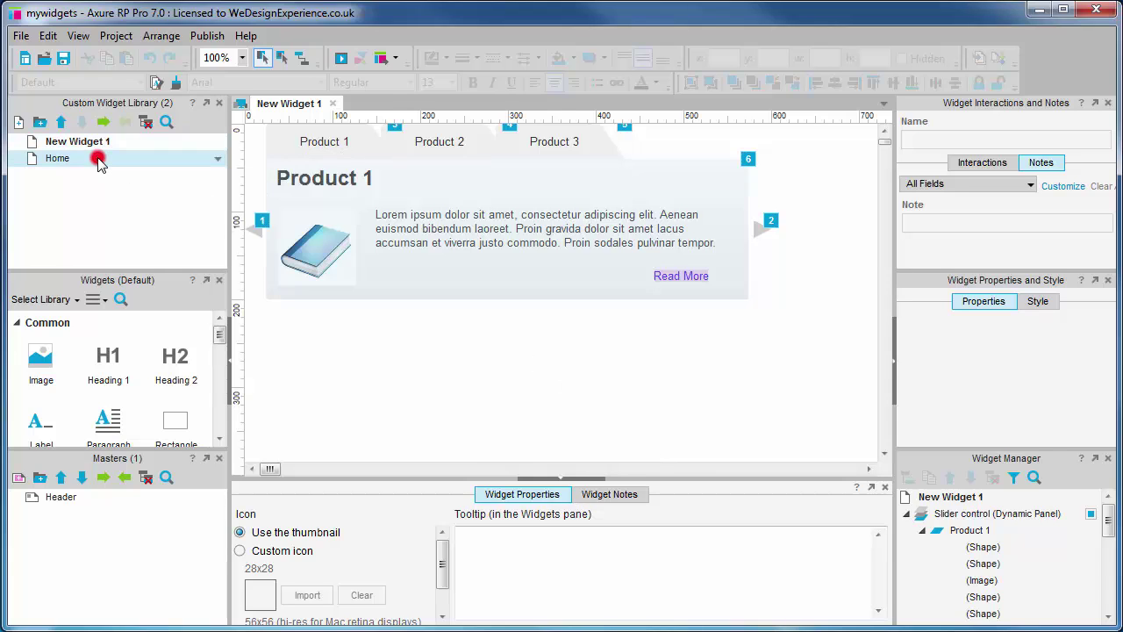
double_click(98, 159)
scroll(770, 393, down, 3)
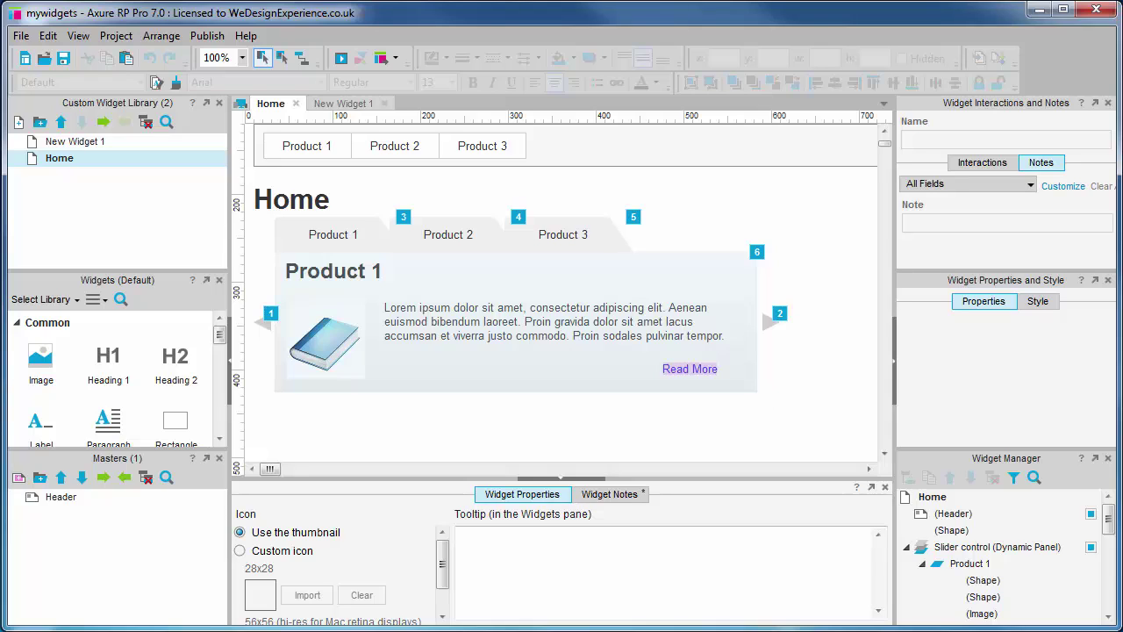
click(683, 11)
right_click(72, 164)
click(158, 215)
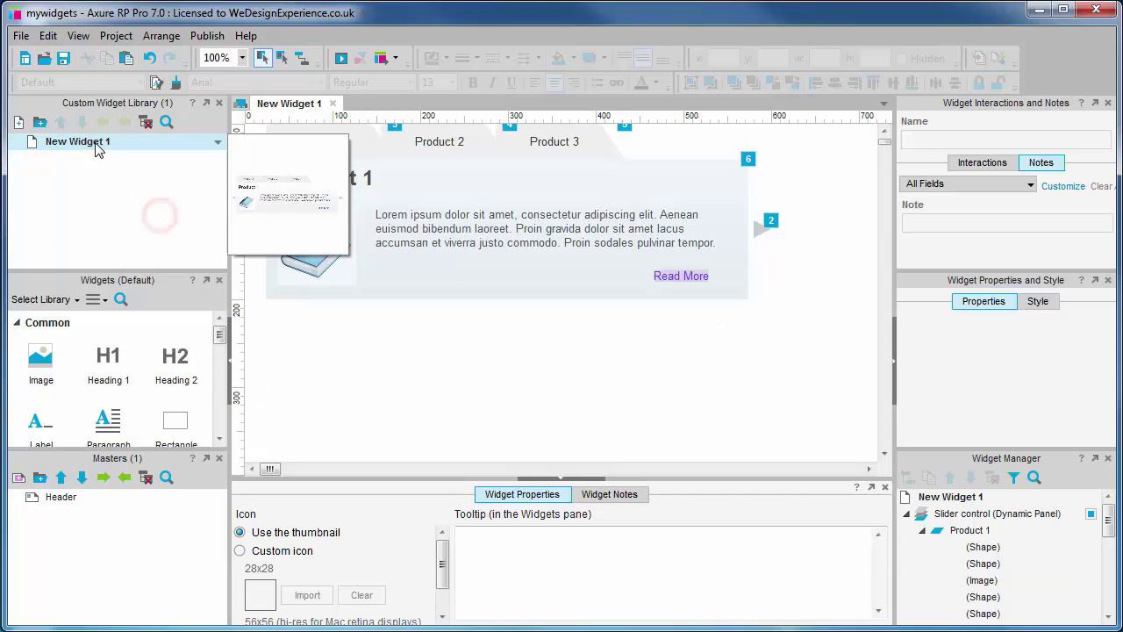
click(518, 361)
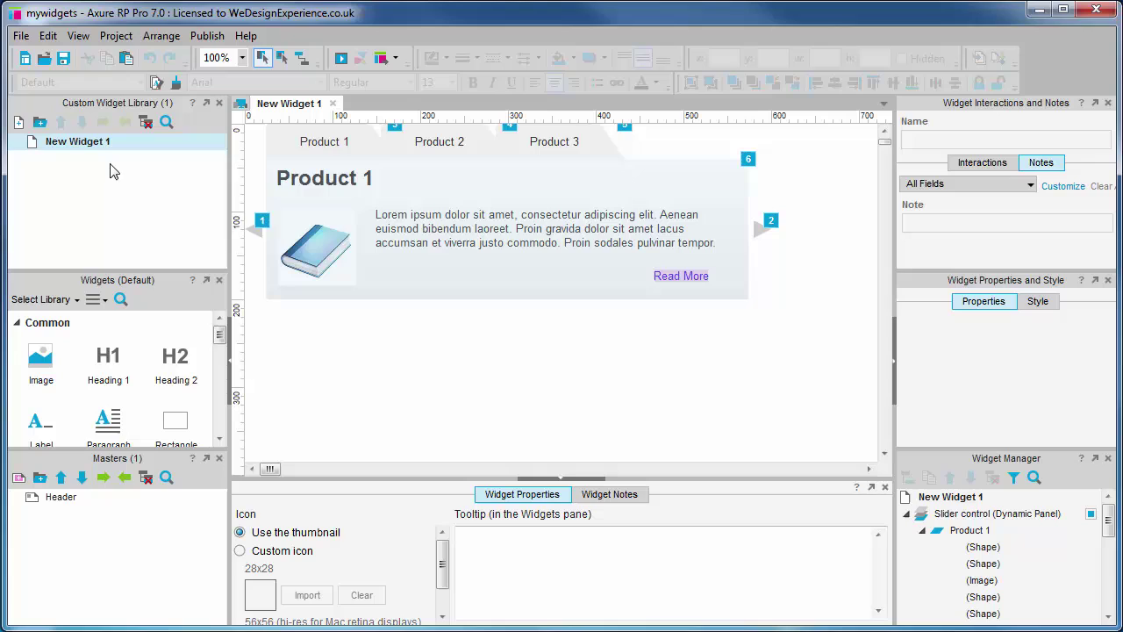
Step: Rename New Widget 1 to 'slideshow'
click(96, 143)
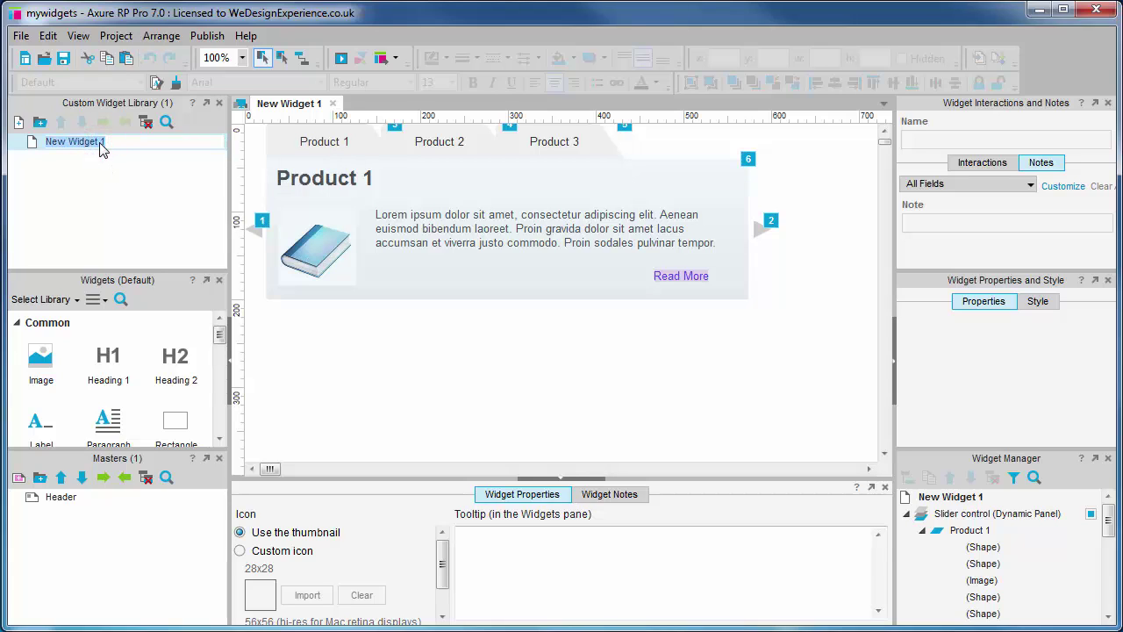
text(slideshow)
click(401, 365)
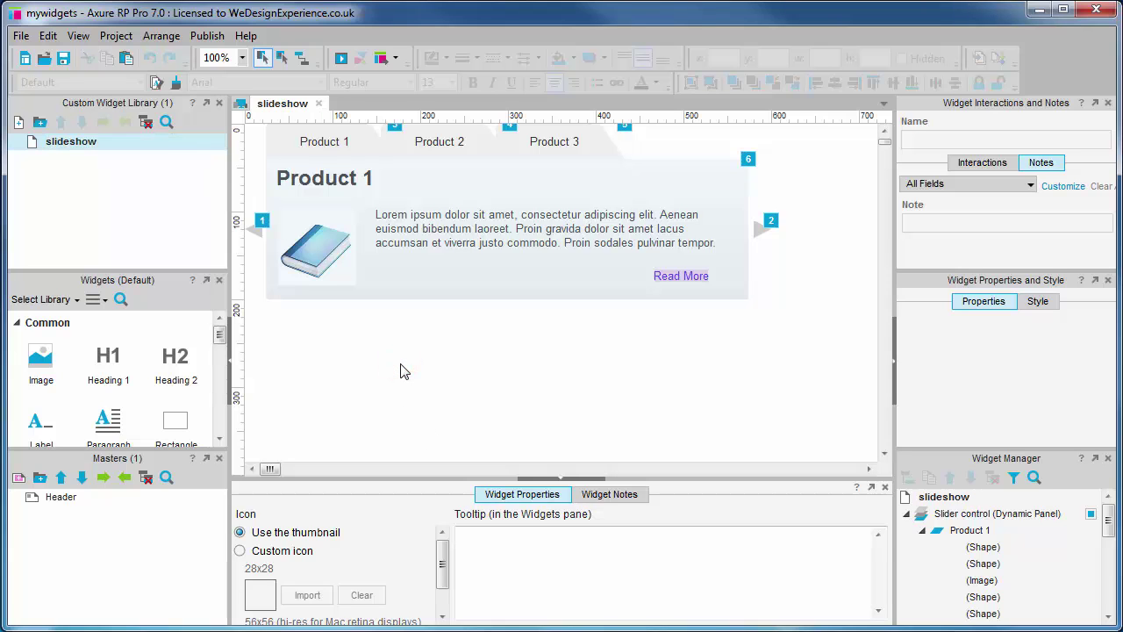
Step: Preview with F5 and test the slider's Product 2 and Product 3 tabs and right arrow
key(F5)
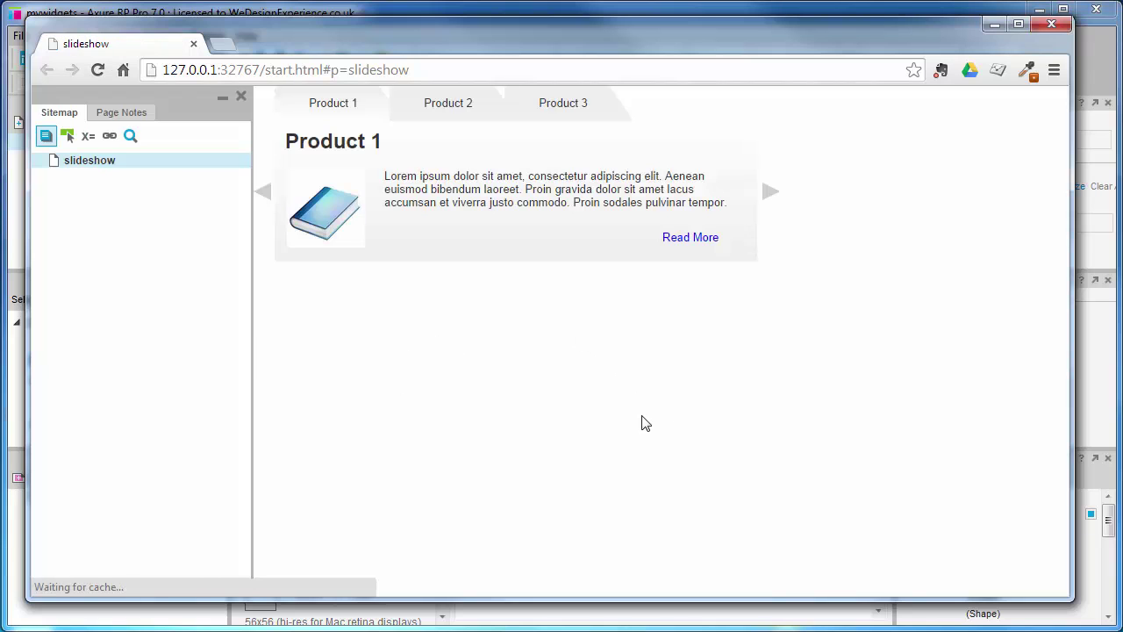
click(441, 103)
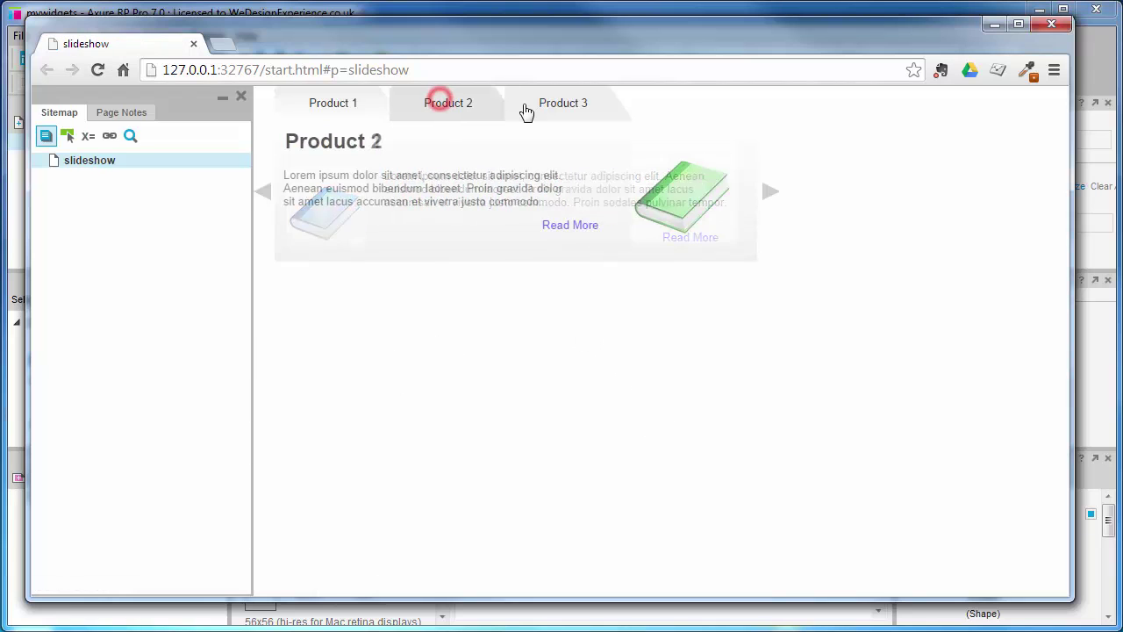
click(556, 105)
click(770, 195)
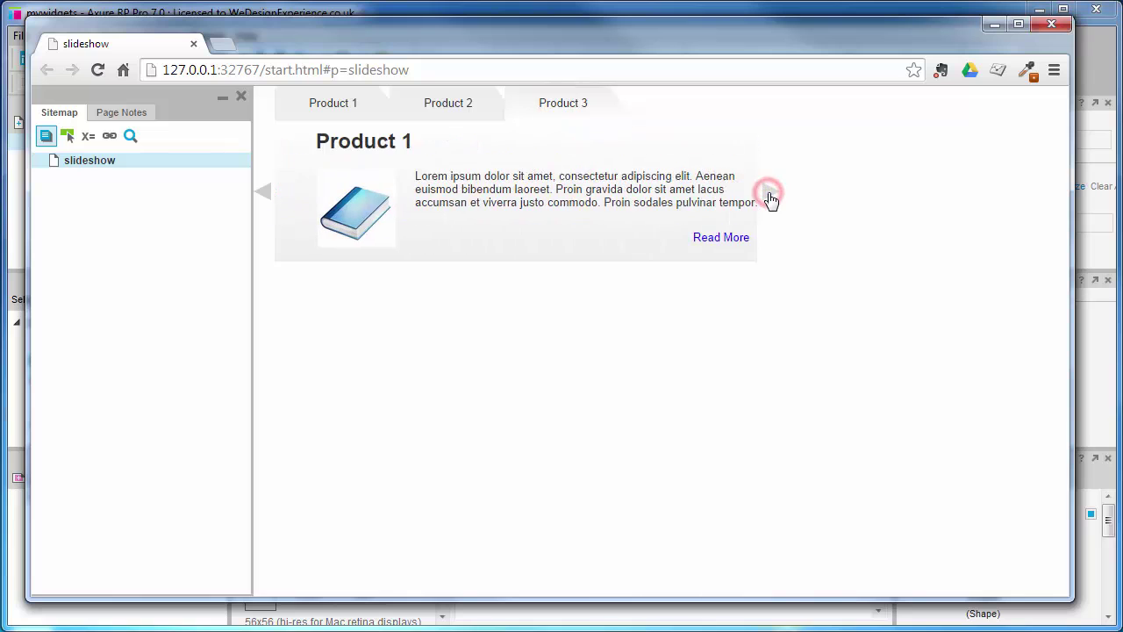
click(770, 195)
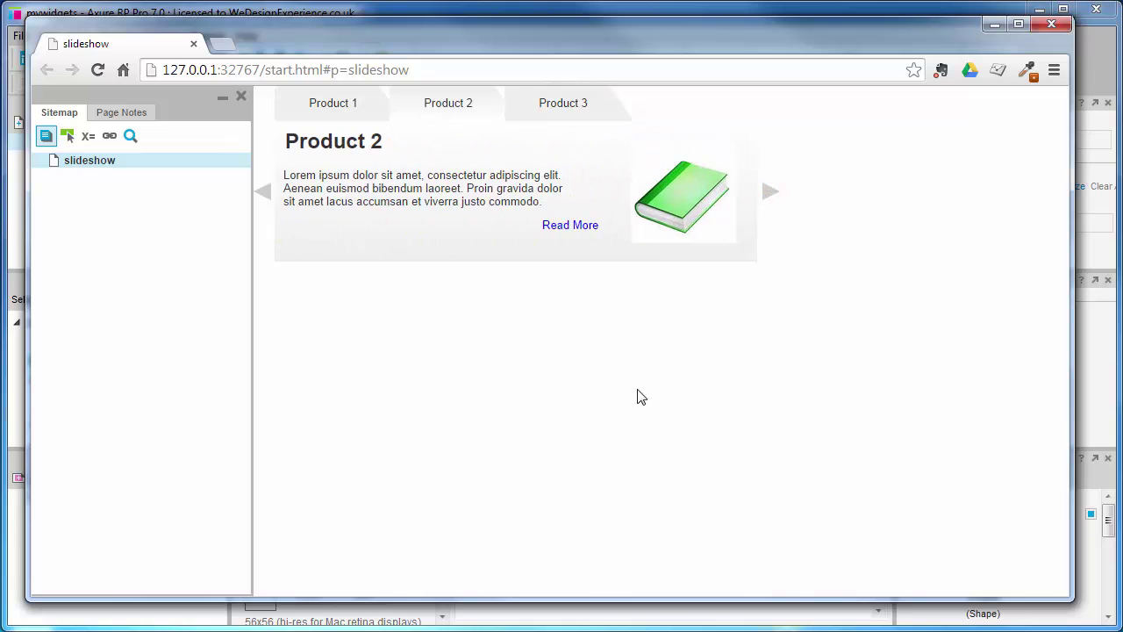
Step: Close the Chrome preview window to return to Axure
click(1051, 23)
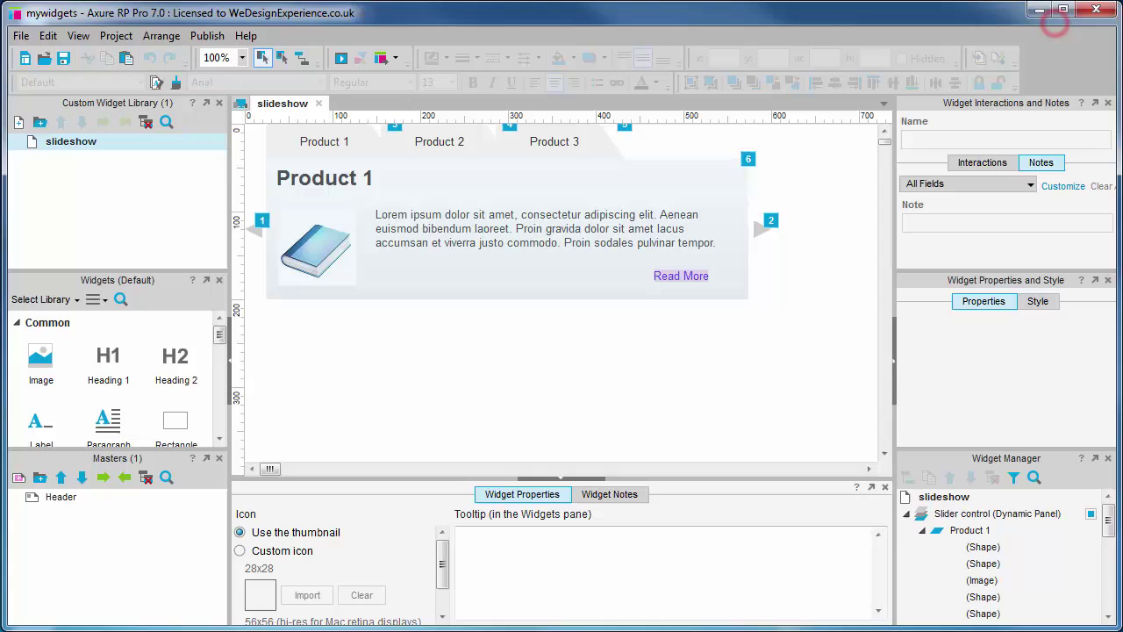